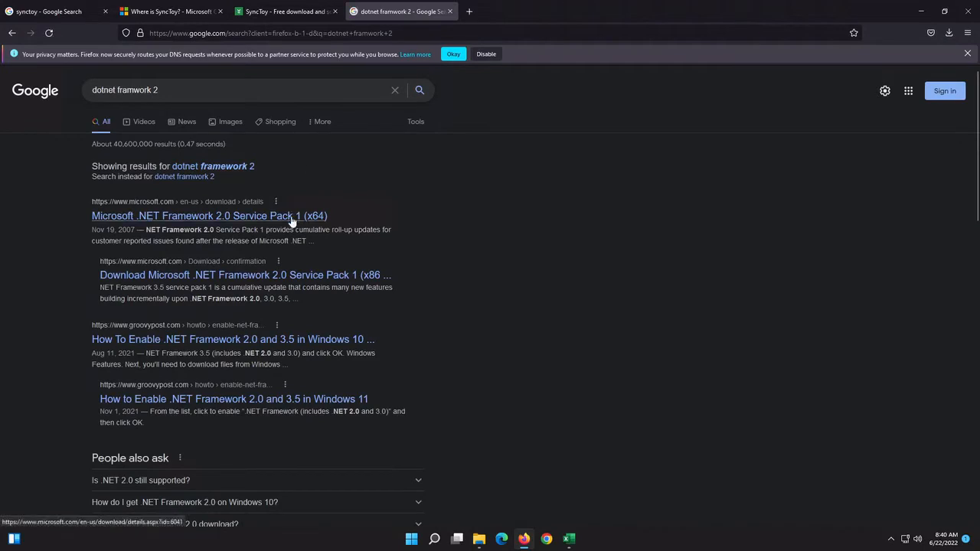
Open the Microsoft .NET Framework 2.0 Service Pack 1 (x64) search result and download the English installer.
{"action": "left_click", "coordinate": [291, 218]}
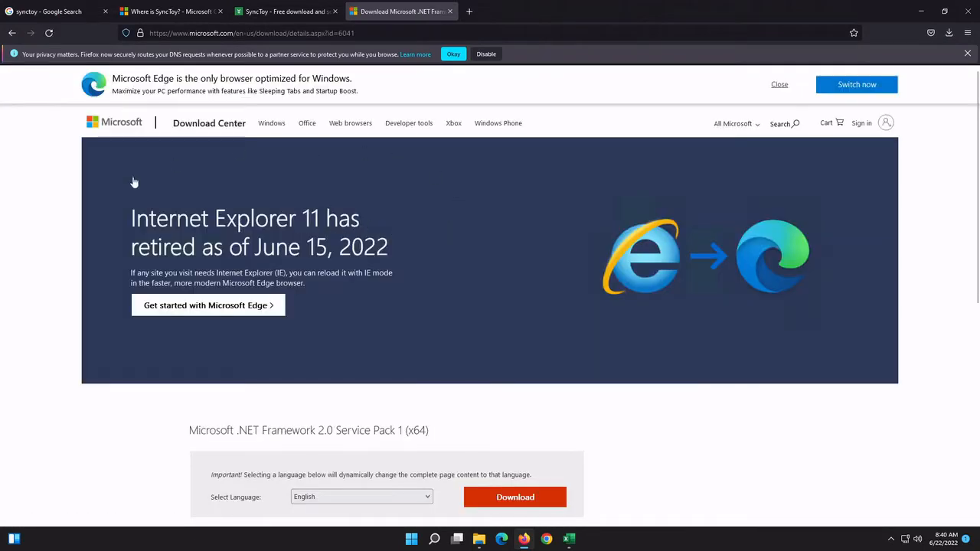
{"action": "scroll", "coordinate": [328, 345], "scroll_direction": "down", "scroll_amount": 2}
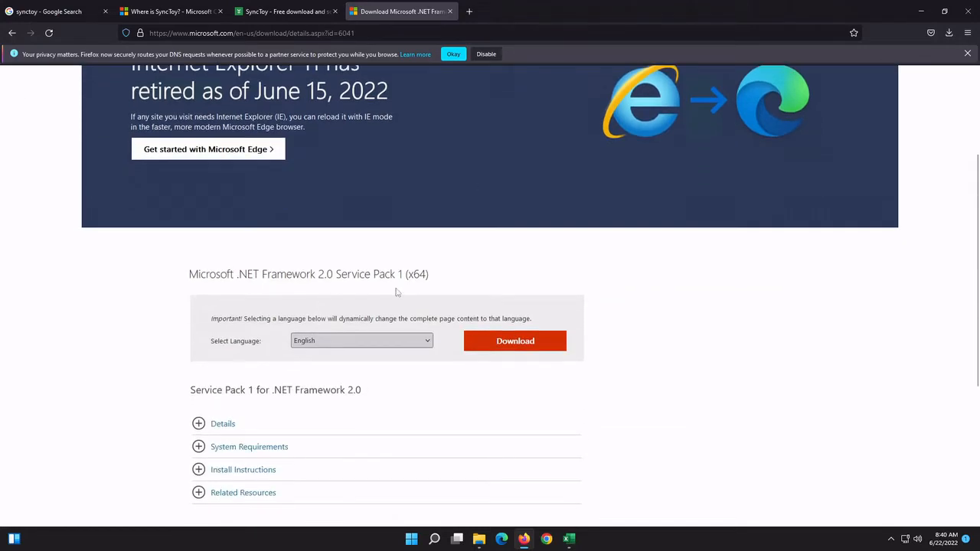
{"action": "left_click", "coordinate": [326, 340]}
{"action": "left_click", "coordinate": [327, 344]}
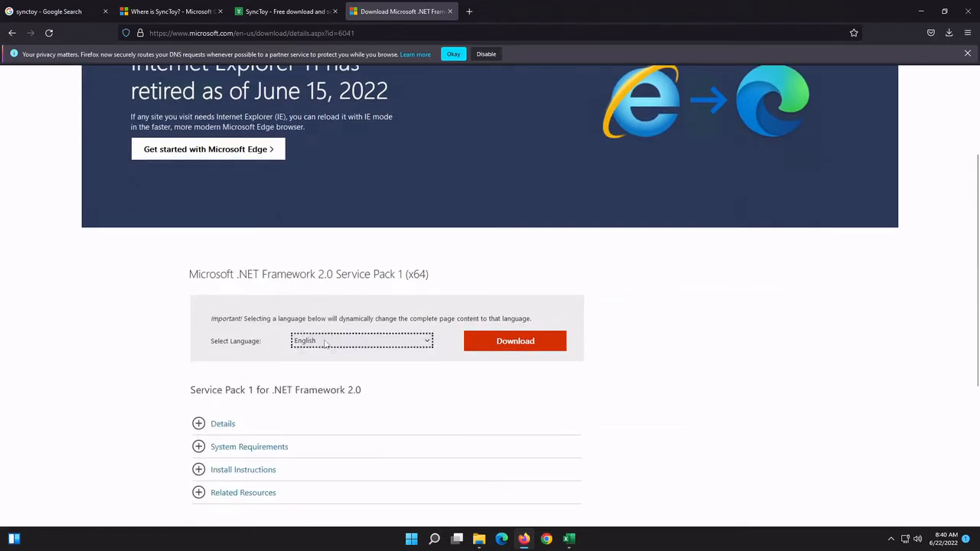
{"action": "left_click", "coordinate": [514, 343]}
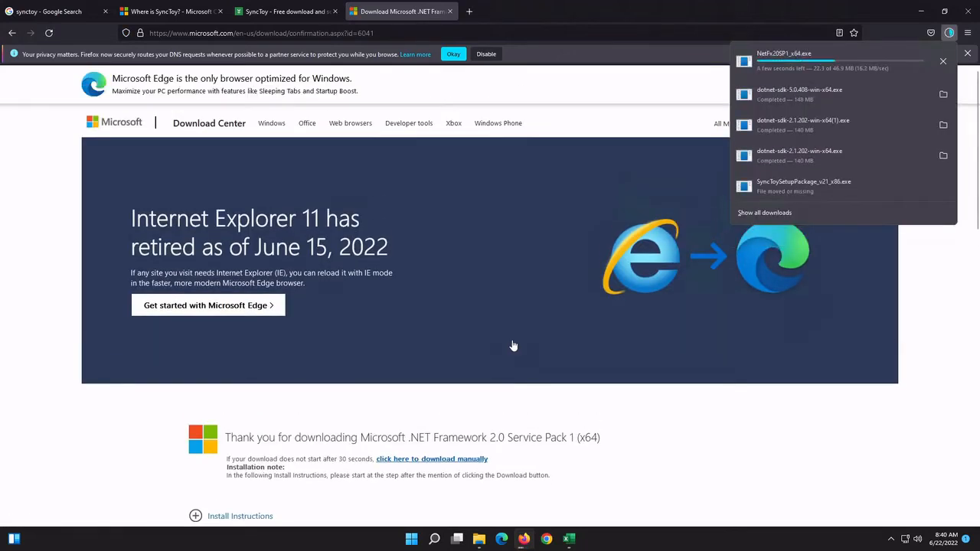
Run the downloaded NetFx20SP1_x64.exe with permission to make changes, and install the .NET Framework 3.5 Windows feature.
{"action": "left_click", "coordinate": [801, 69]}
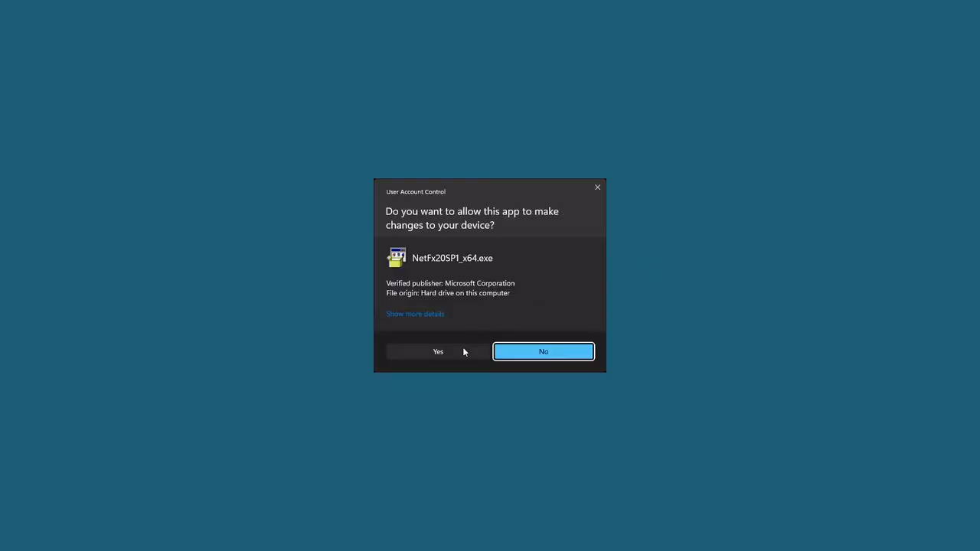
{"action": "left_click", "coordinate": [464, 350]}
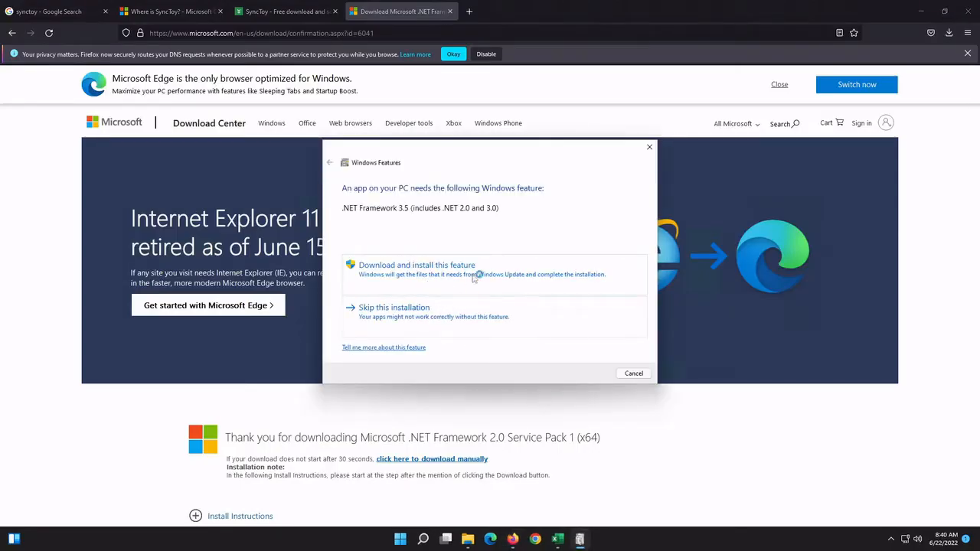
{"action": "left_click", "coordinate": [439, 270]}
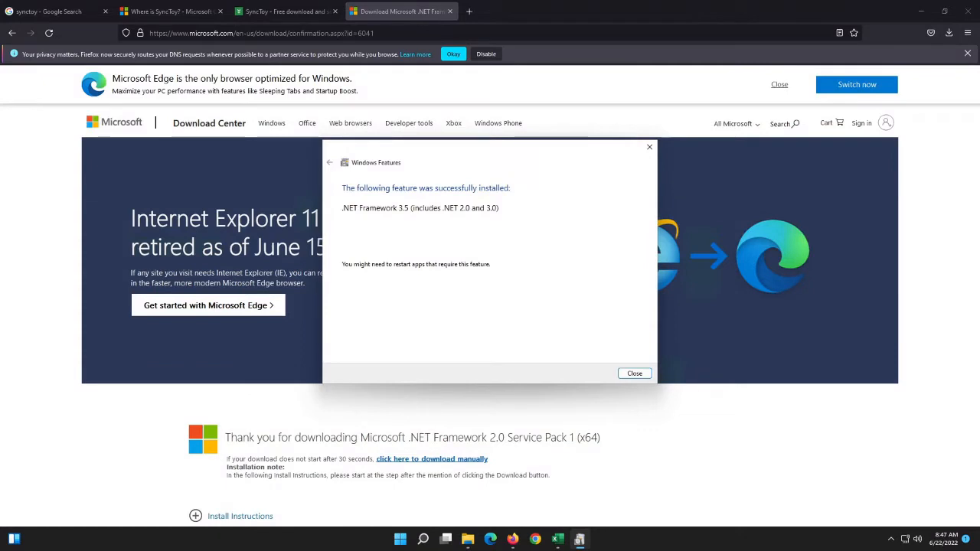
{"action": "left_click", "coordinate": [635, 373]}
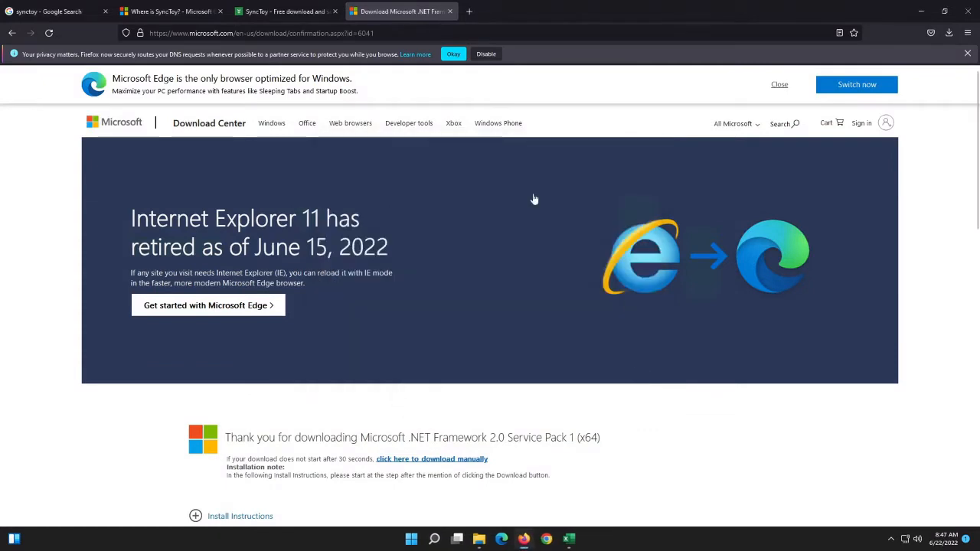
Launch the SyncToySetupPackage_v21_x86 installer from the desktop and acknowledge the upgrade warning on its welcome page.
{"action": "left_click", "coordinate": [925, 11]}
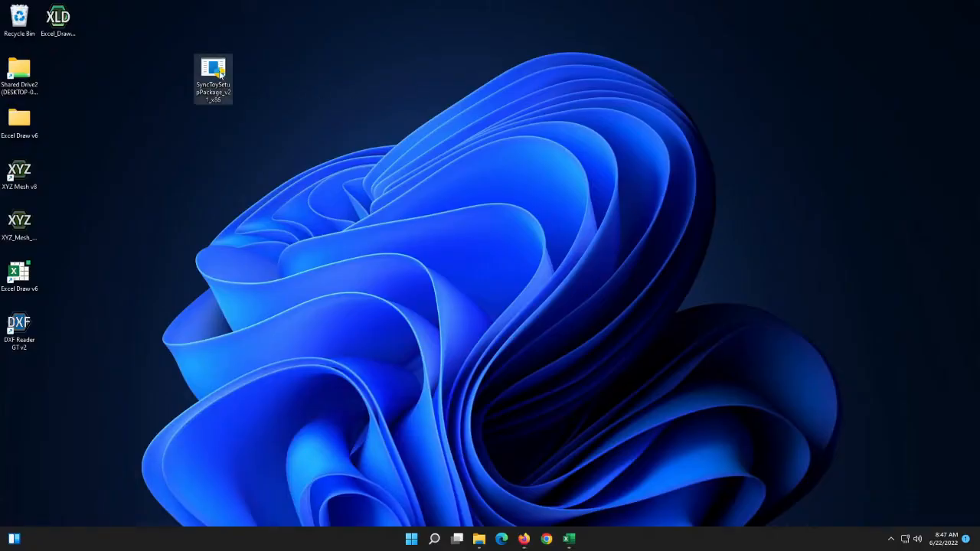
{"action": "double_click", "coordinate": [213, 73]}
{"action": "left_click", "coordinate": [419, 351]}
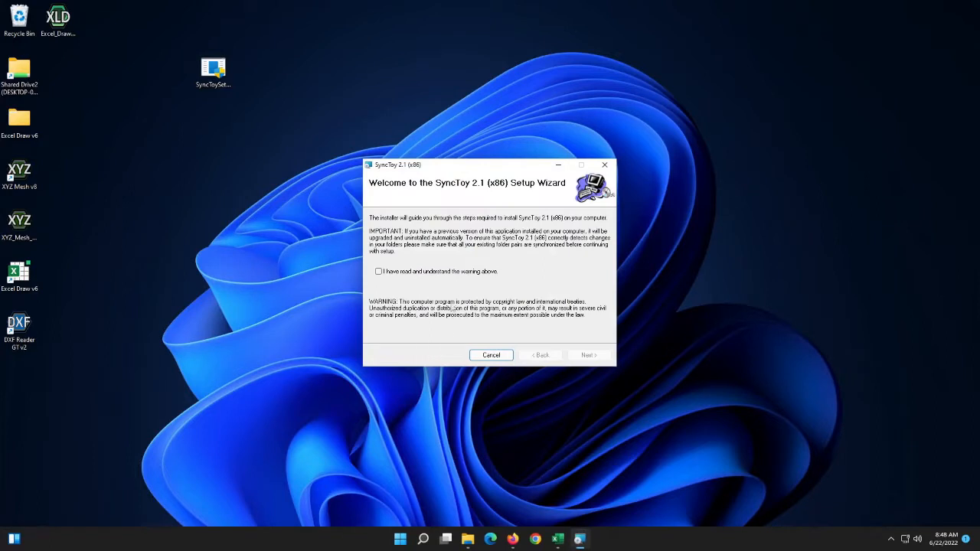
{"action": "left_click", "coordinate": [387, 273]}
{"action": "left_click", "coordinate": [584, 355]}
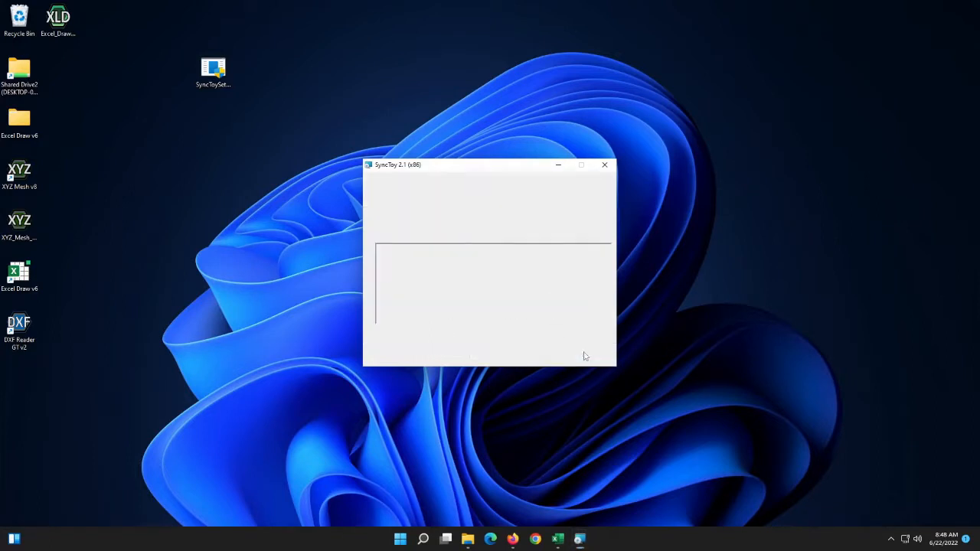
Accept the licence terms and install SyncToy 2.1 (x86) for everyone in the default Program Files folder.
{"action": "left_click", "coordinate": [474, 334]}
{"action": "left_click", "coordinate": [586, 356]}
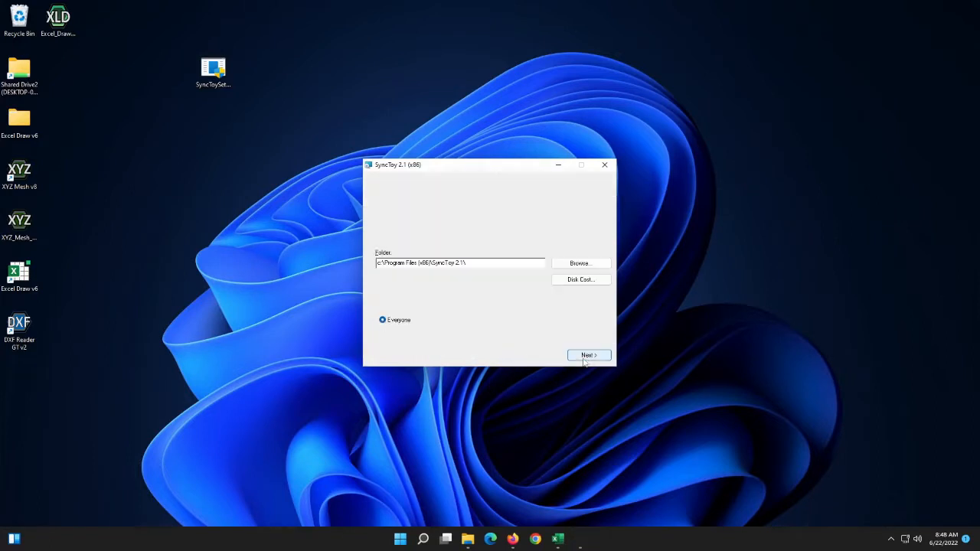
{"action": "left_click", "coordinate": [584, 360]}
{"action": "left_click", "coordinate": [584, 360]}
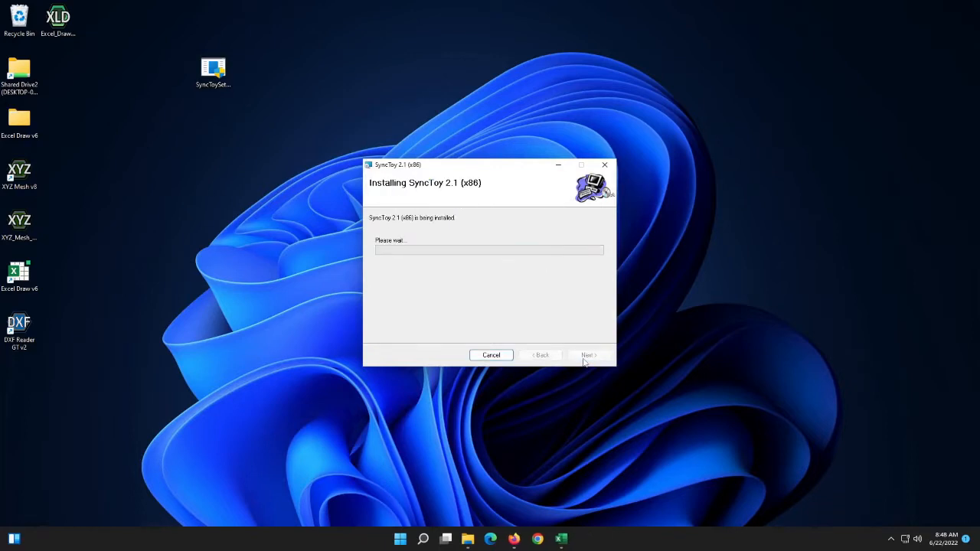
{"action": "left_click", "coordinate": [586, 357]}
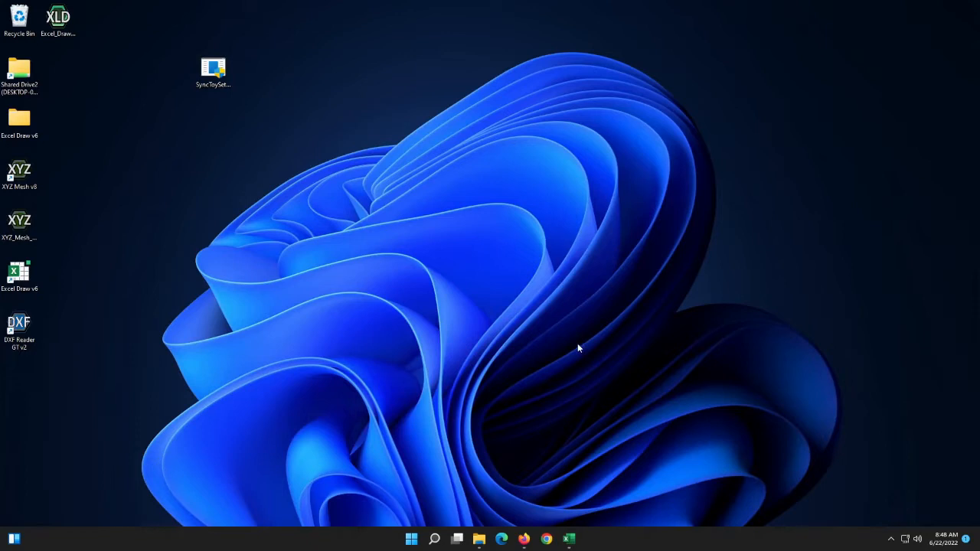
Search Windows for "syn", launch SyncToy 2.1 and decline the Customer Experience Improvement Program.
{"action": "left_click", "coordinate": [436, 540]}
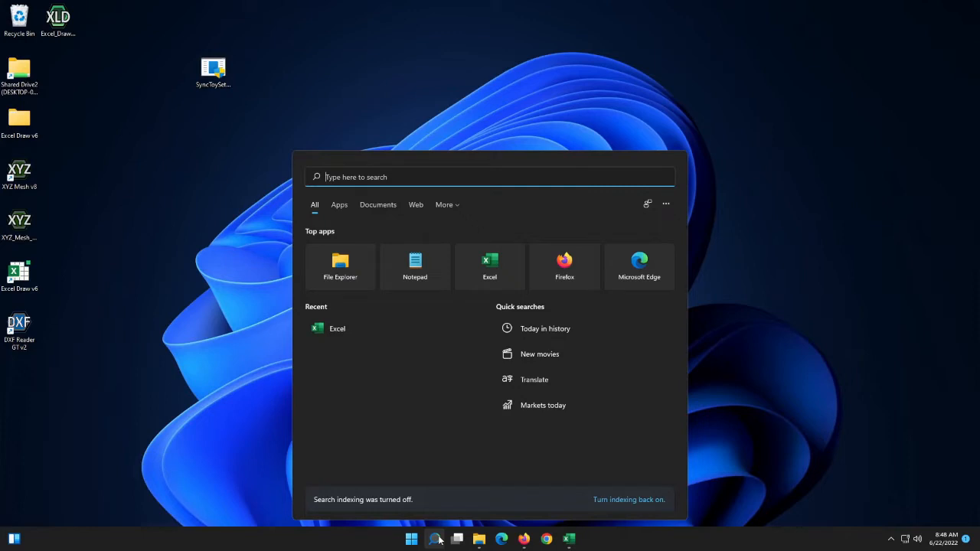
{"action": "type", "text": "syn"}
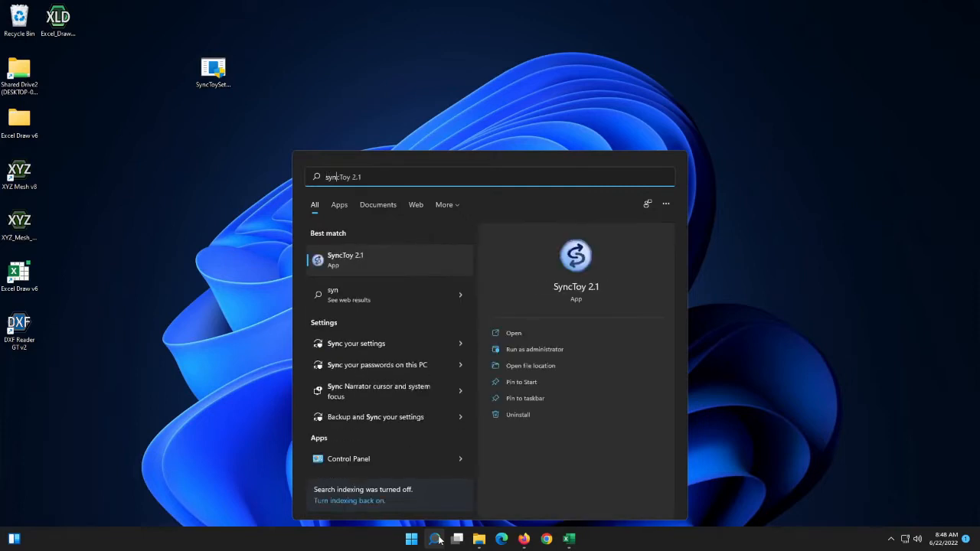
{"action": "left_click", "coordinate": [341, 261]}
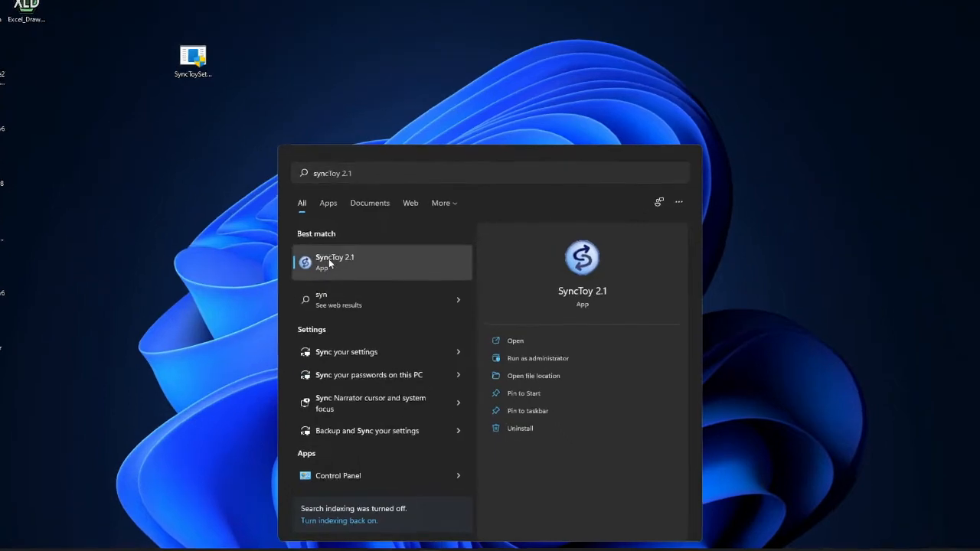
{"action": "left_click", "coordinate": [341, 261]}
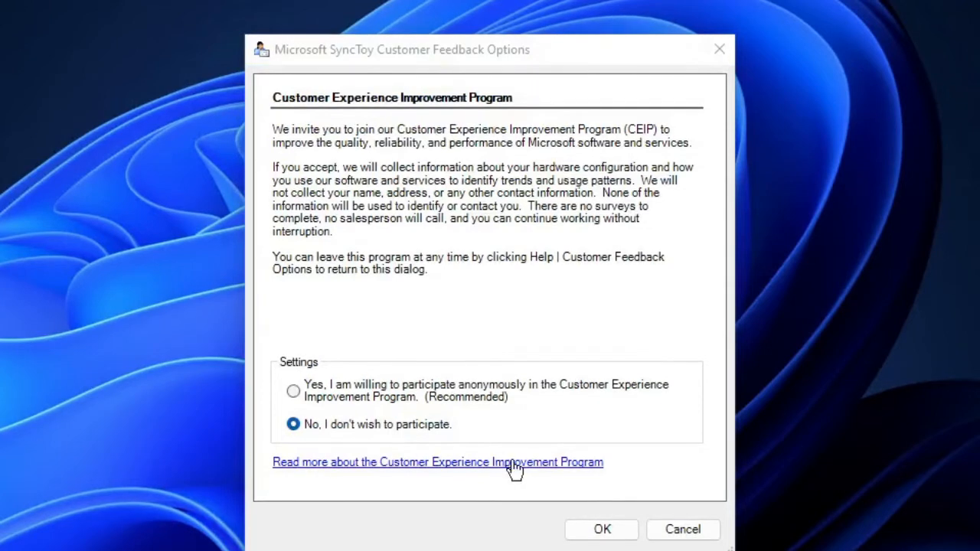
{"action": "left_click", "coordinate": [601, 528]}
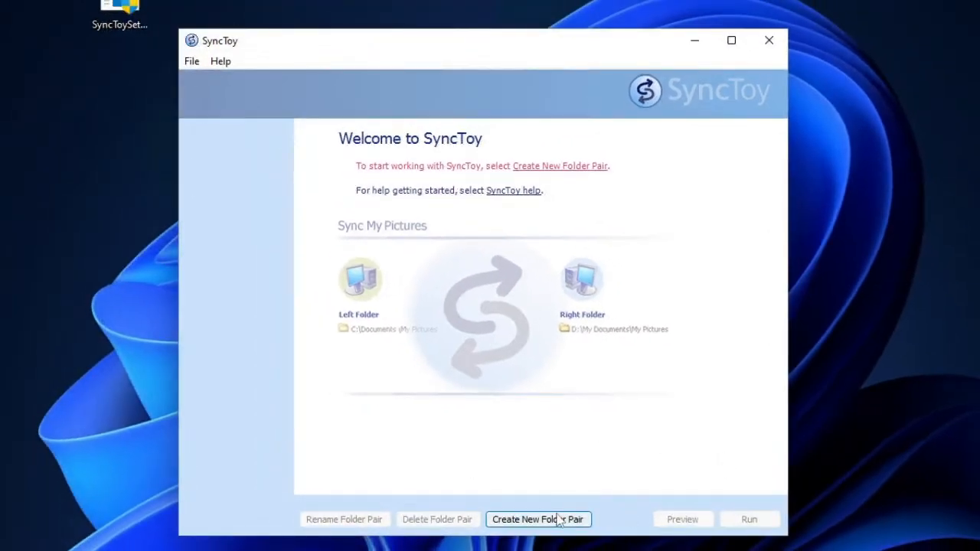
Start a new folder pair and choose the desktop's Source File folder as its left folder.
{"action": "left_click", "coordinate": [557, 520]}
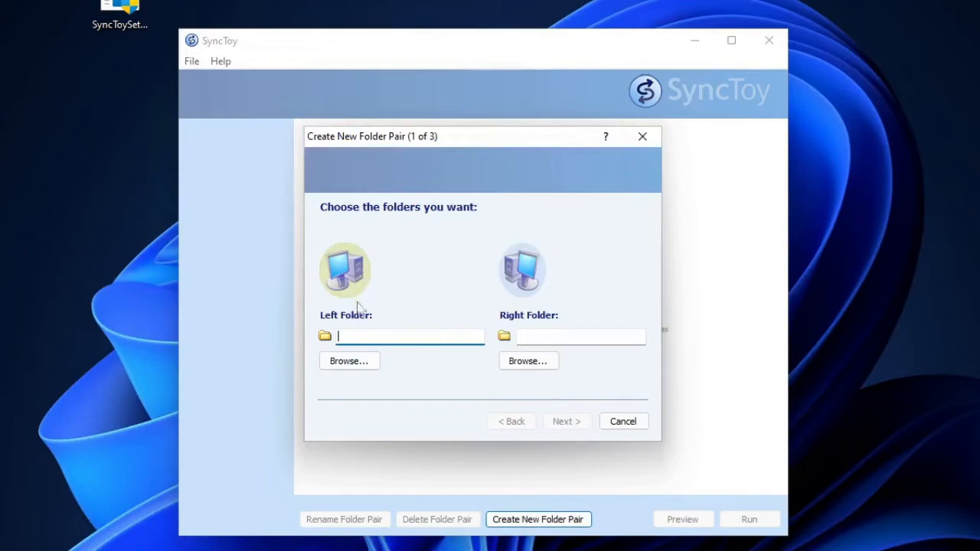
{"action": "left_click", "coordinate": [355, 368]}
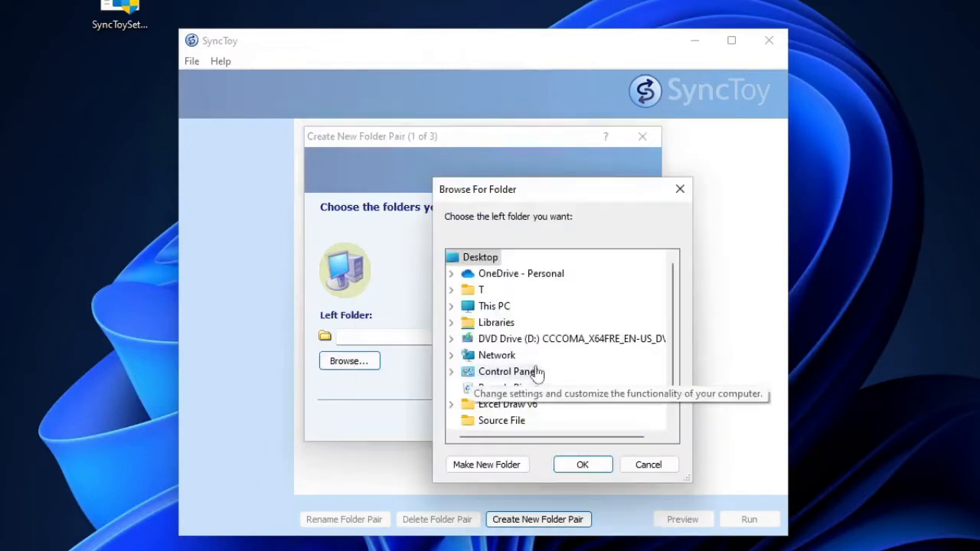
{"action": "scroll", "coordinate": [543, 370], "scroll_direction": "down", "scroll_amount": 1}
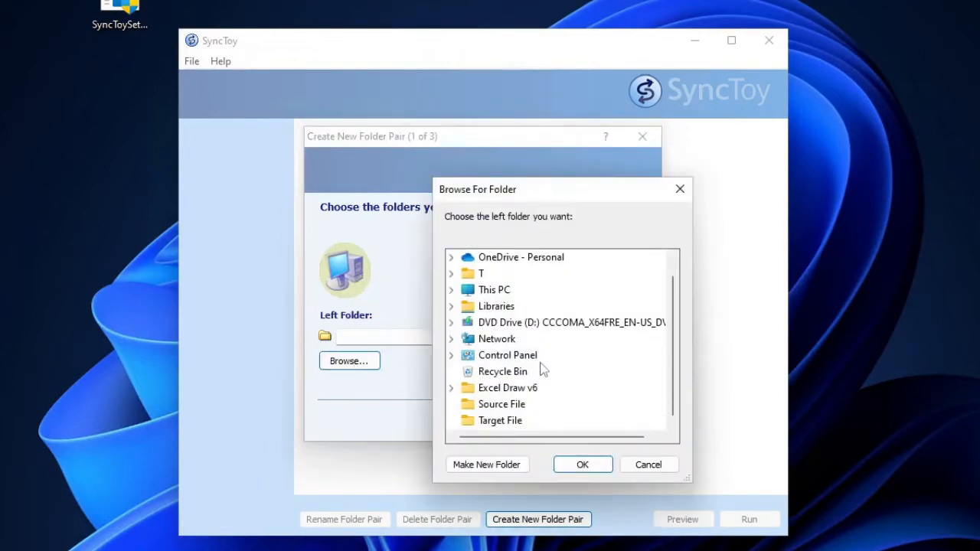
{"action": "left_click", "coordinate": [493, 406]}
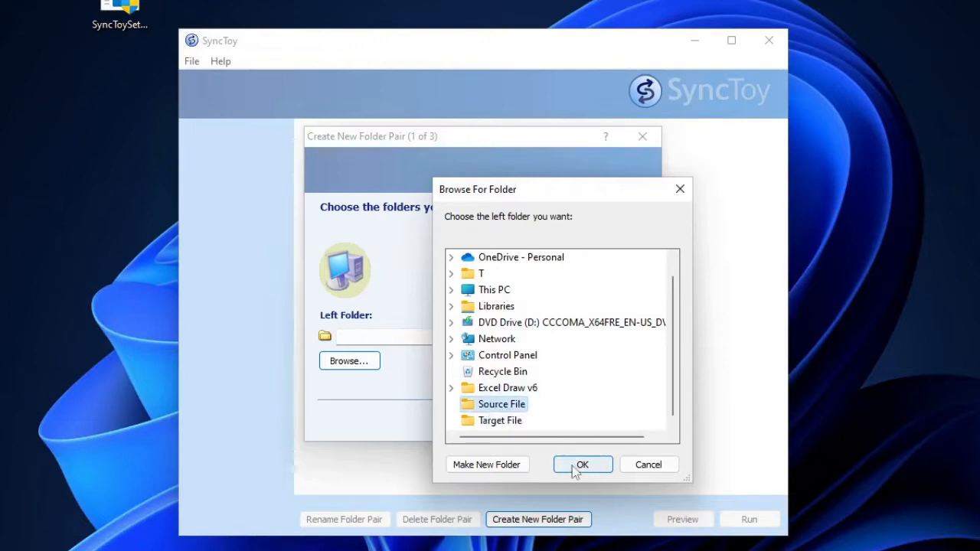
{"action": "left_click", "coordinate": [576, 467]}
Choose the desktop's Target File folder as the right folder and continue to the choice of sync action.
{"action": "left_click", "coordinate": [531, 360]}
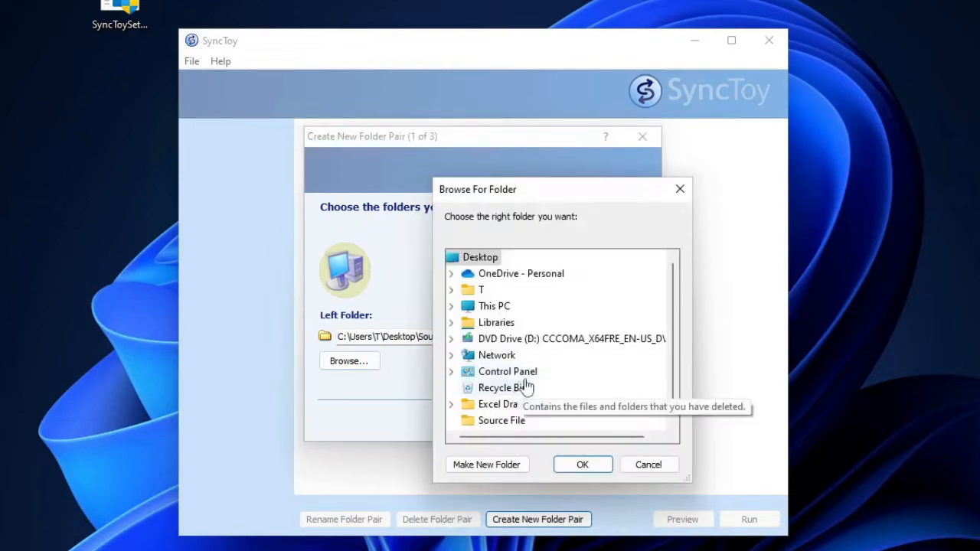
{"action": "scroll", "coordinate": [520, 389], "scroll_direction": "down", "scroll_amount": 1}
{"action": "left_click", "coordinate": [513, 422]}
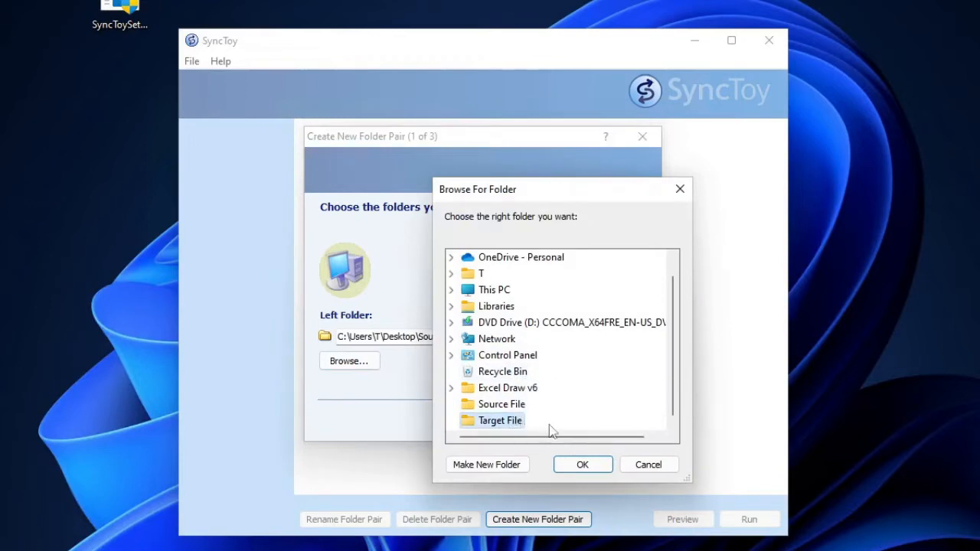
{"action": "left_click", "coordinate": [581, 465]}
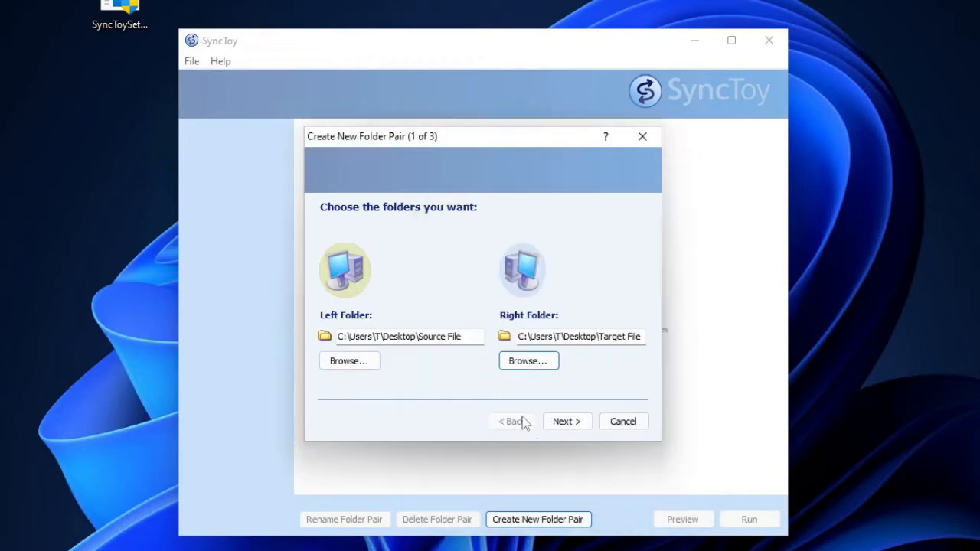
{"action": "left_click", "coordinate": [580, 423]}
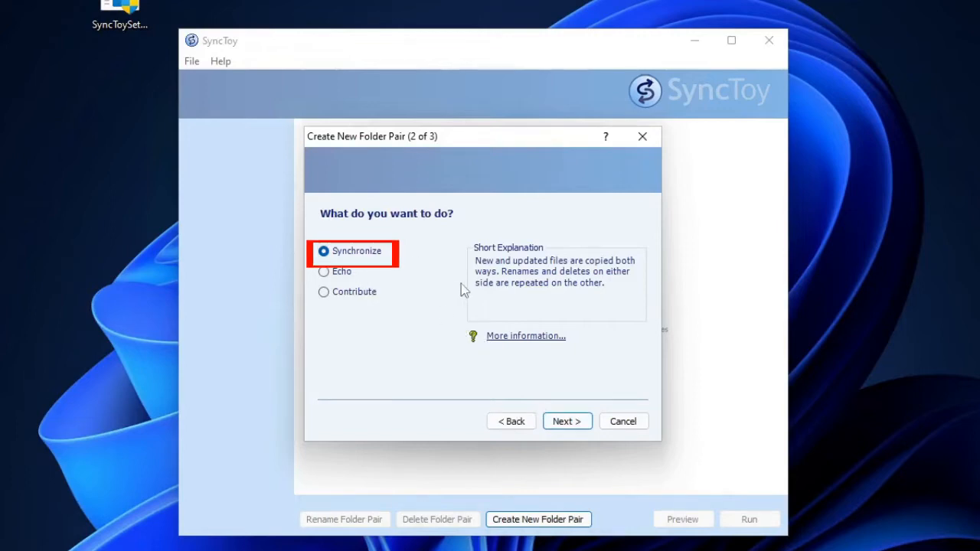
Compare the short explanations of the Echo, Contribute and Synchronize actions.
{"action": "left_click", "coordinate": [365, 280]}
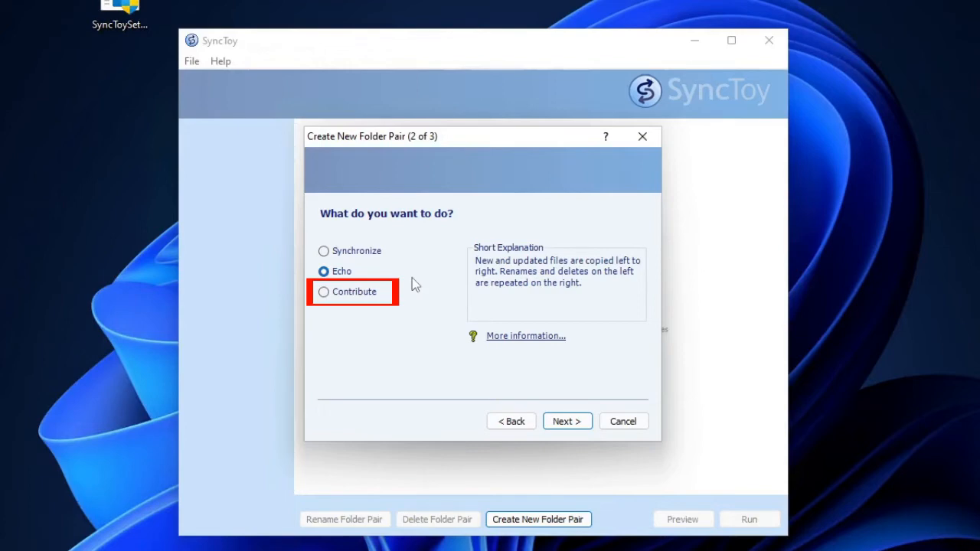
{"action": "left_click", "coordinate": [352, 295]}
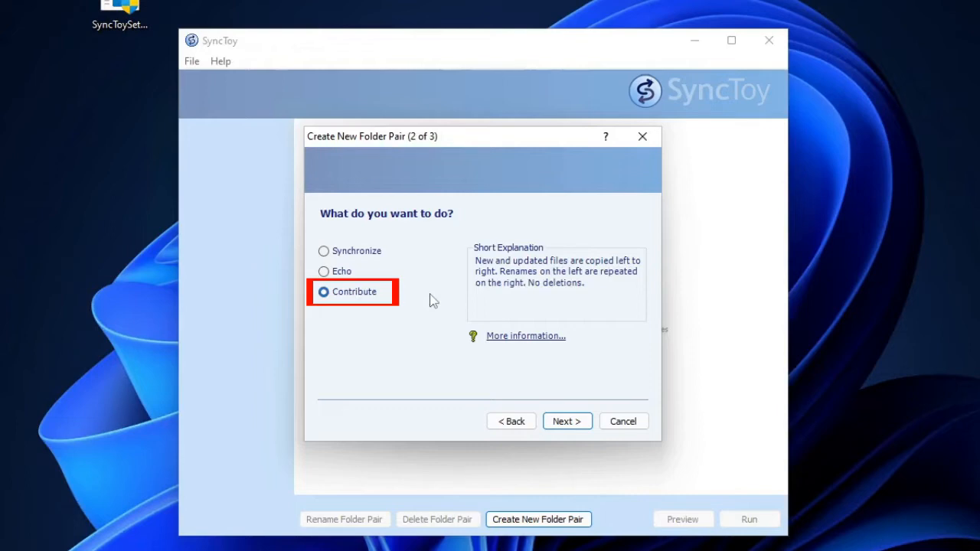
{"action": "left_click", "coordinate": [358, 256]}
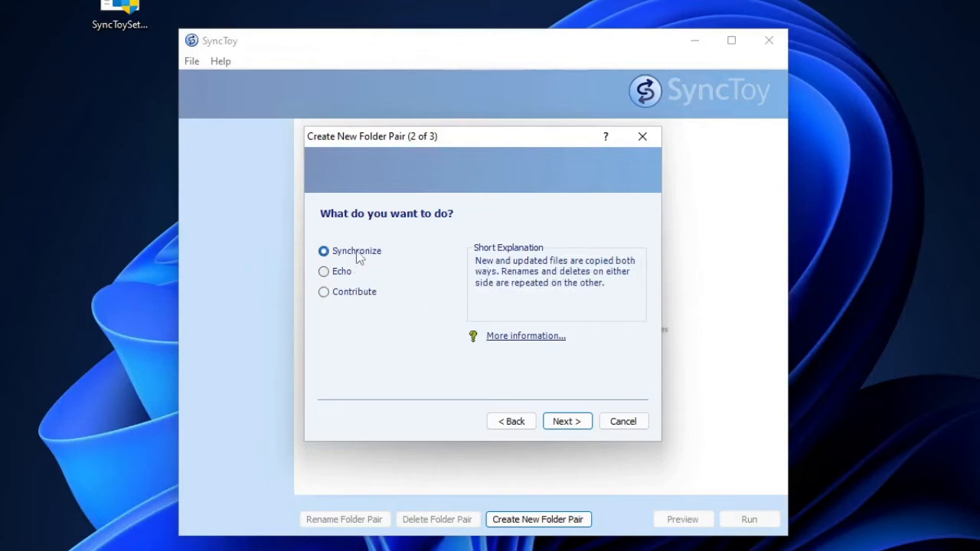
Set the action to Echo and name the folder pair Sample Backup.
{"action": "left_click", "coordinate": [329, 273]}
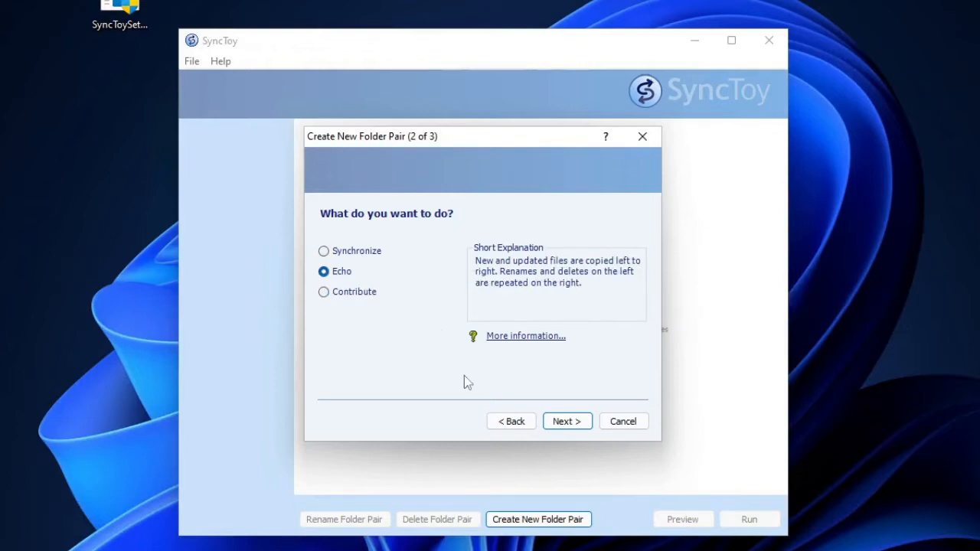
{"action": "left_click", "coordinate": [567, 423]}
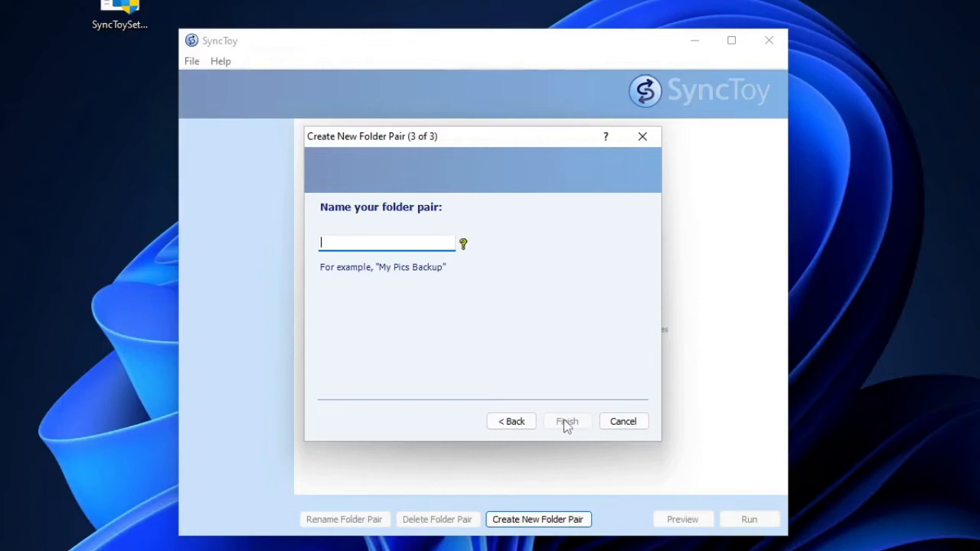
{"action": "type", "text": "Samp"}
{"action": "type", "text": "le Backup"}
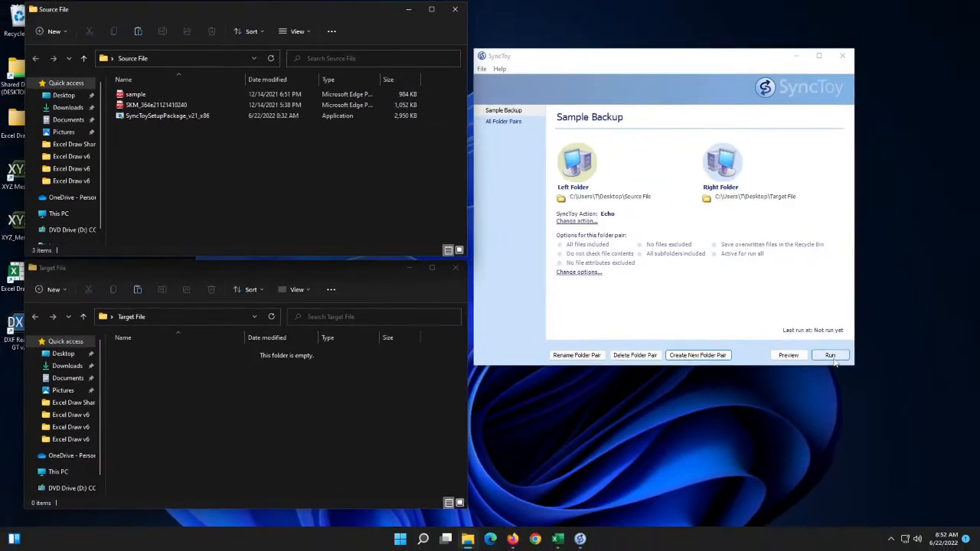
Run the Sample Backup folder pair and move the results window clear of the Source File and Target File windows.
{"action": "left_click", "coordinate": [830, 355]}
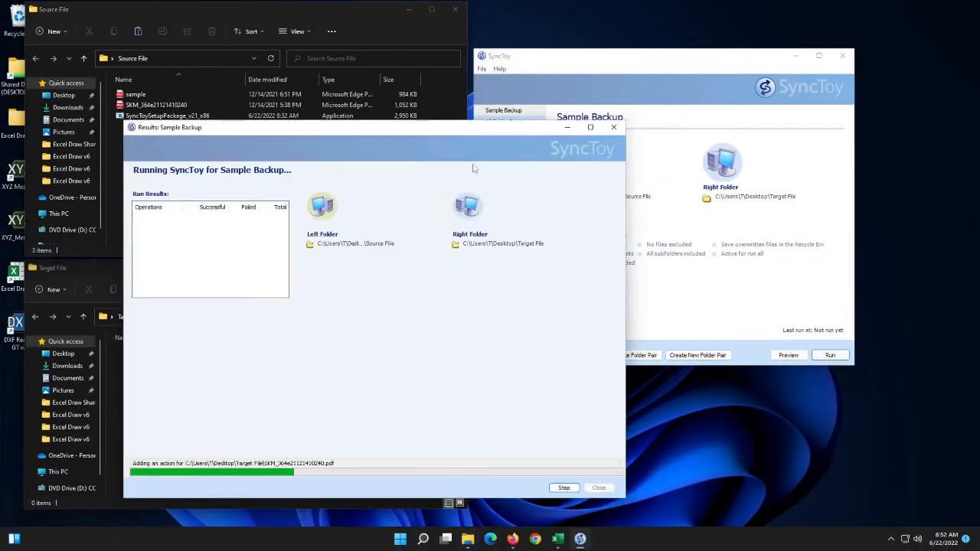
{"action": "left_click_drag", "start_coordinate": [421, 132], "coordinate": [724, 132]}
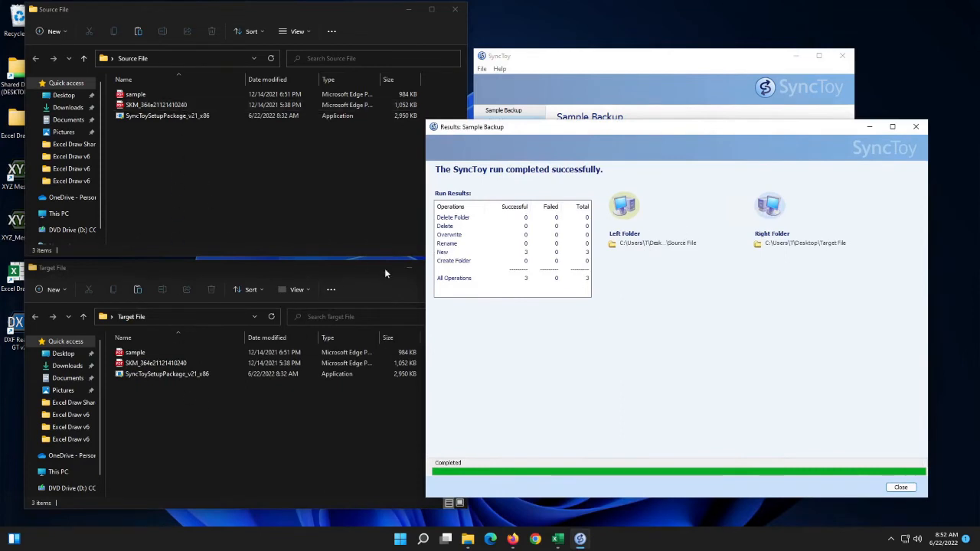
Close the results, run the Sample Backup folder pair again, and move the new results window clear of the folder windows.
{"action": "left_click", "coordinate": [900, 487]}
{"action": "left_click", "coordinate": [832, 357]}
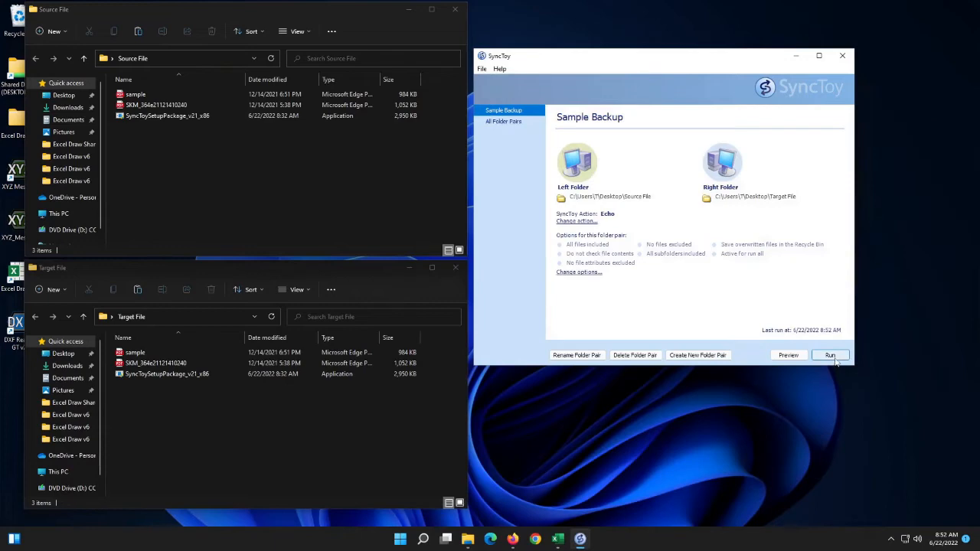
{"action": "left_click_drag", "start_coordinate": [322, 22], "coordinate": [753, 109]}
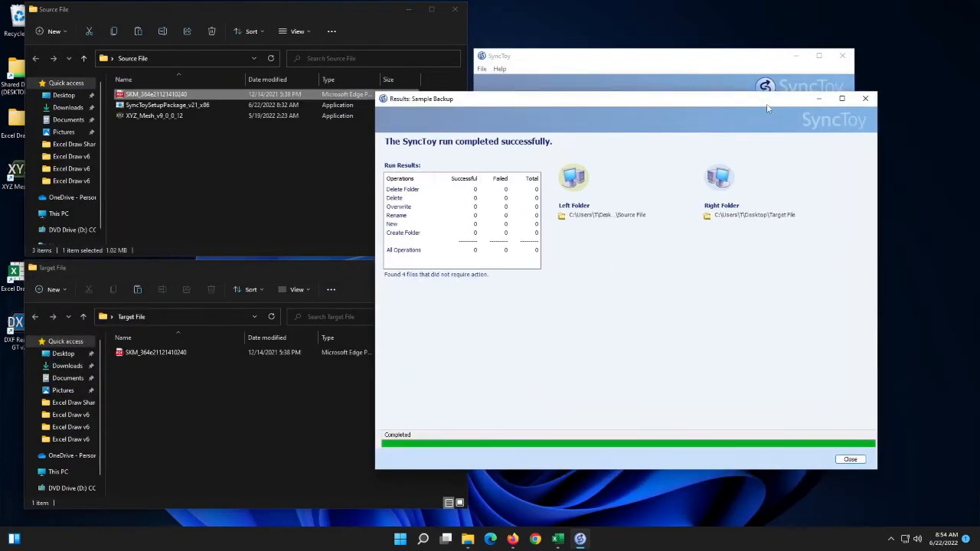
Accept the Sample Backup options with file content checking on, rerun the folder pair and close the results.
{"action": "left_click", "coordinate": [865, 98]}
{"action": "left_click", "coordinate": [590, 269]}
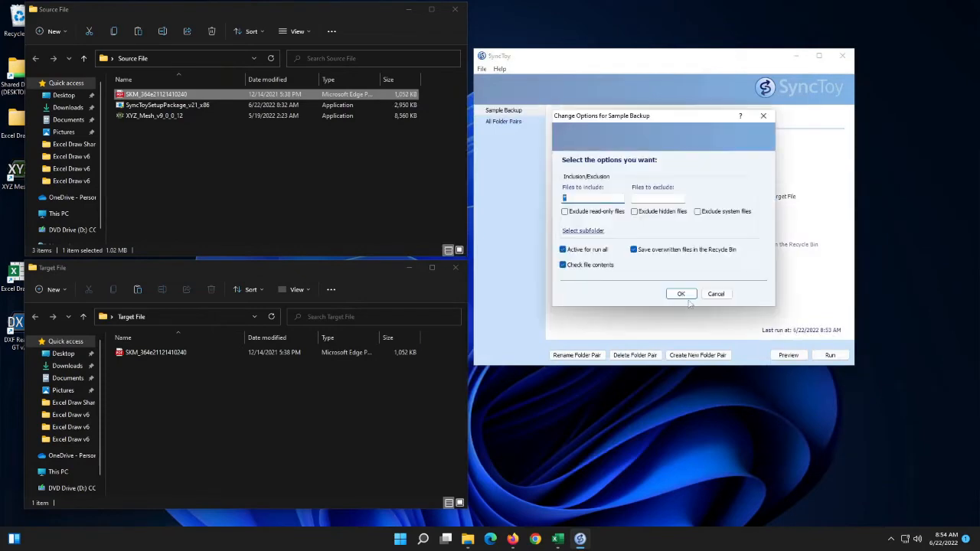
{"action": "left_click", "coordinate": [687, 297]}
{"action": "left_click", "coordinate": [830, 355]}
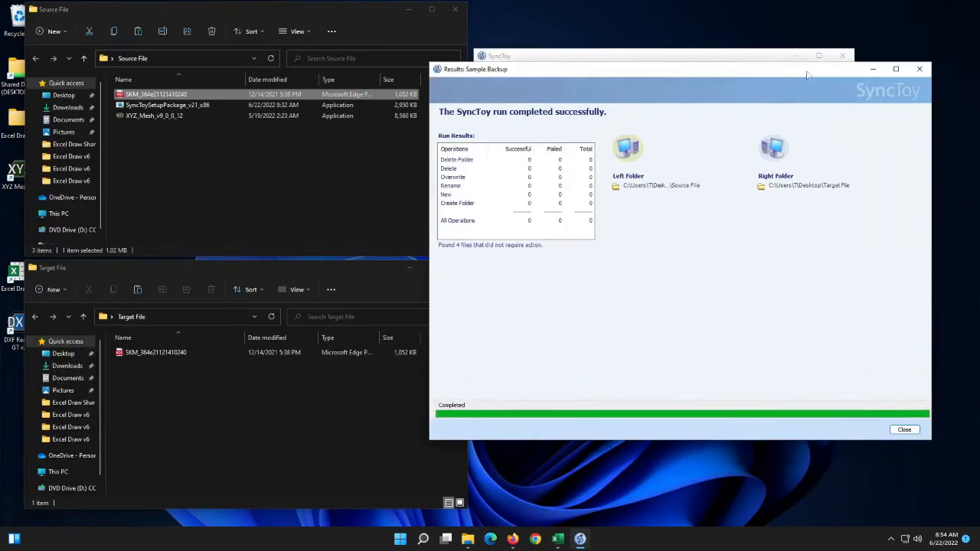
{"action": "left_click", "coordinate": [962, 72]}
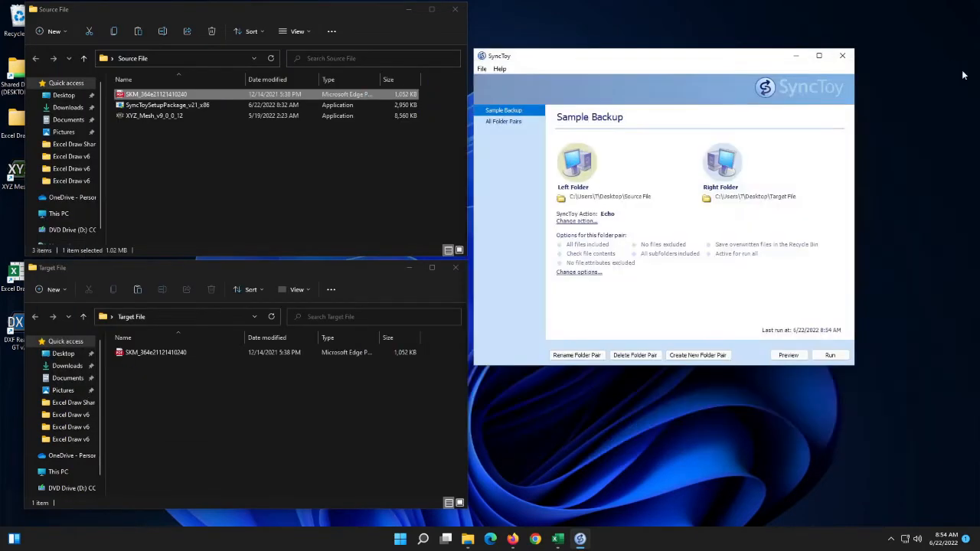
Duplicate XYZ_Mesh_v9_0_0_12 within the Source File folder, run Sample Backup and close the results.
{"action": "left_click", "coordinate": [176, 117]}
{"action": "key", "text": "ctrl+c"}
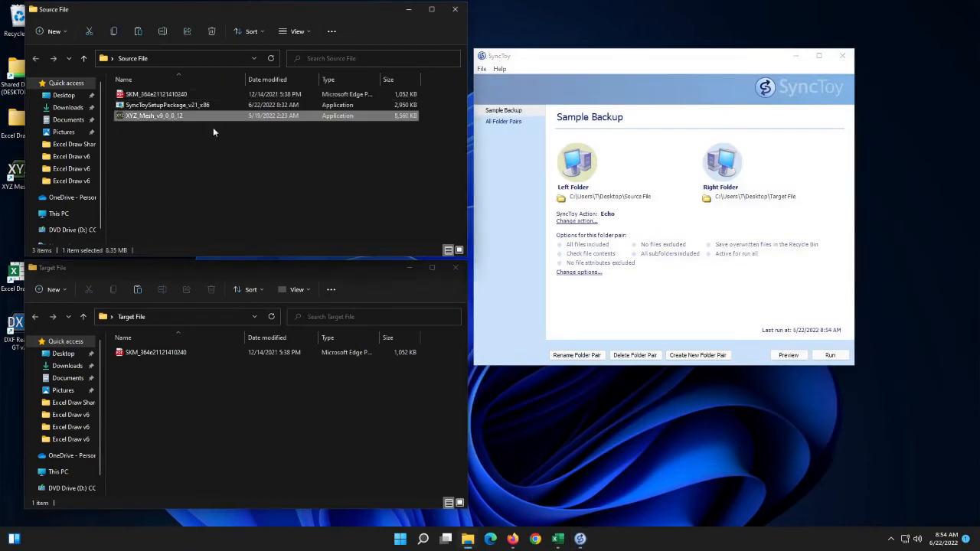
{"action": "key", "text": "ctrl+v"}
{"action": "left_click", "coordinate": [830, 354]}
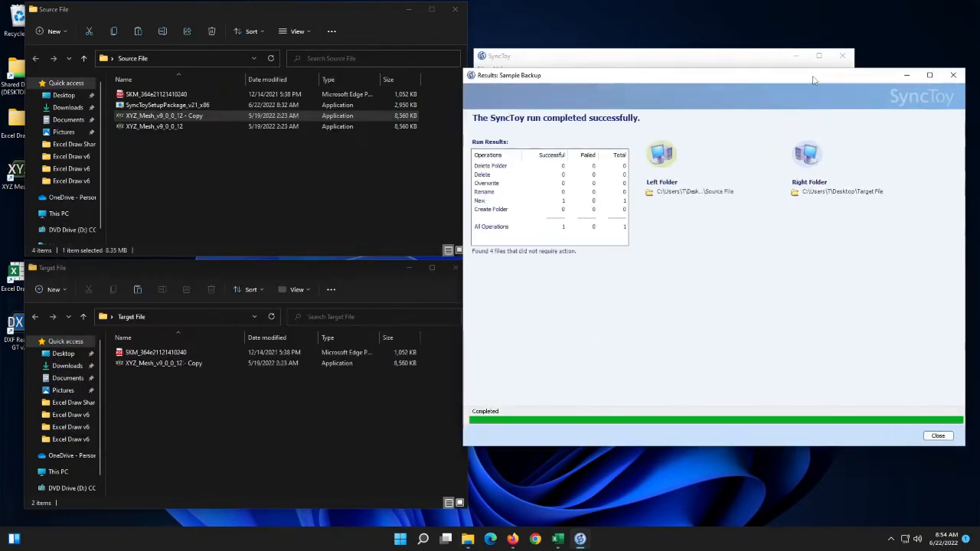
{"action": "left_click", "coordinate": [952, 74]}
Close the Source File and Target File windows and reopen the Source File folder from the desktop.
{"action": "left_click", "coordinate": [455, 9]}
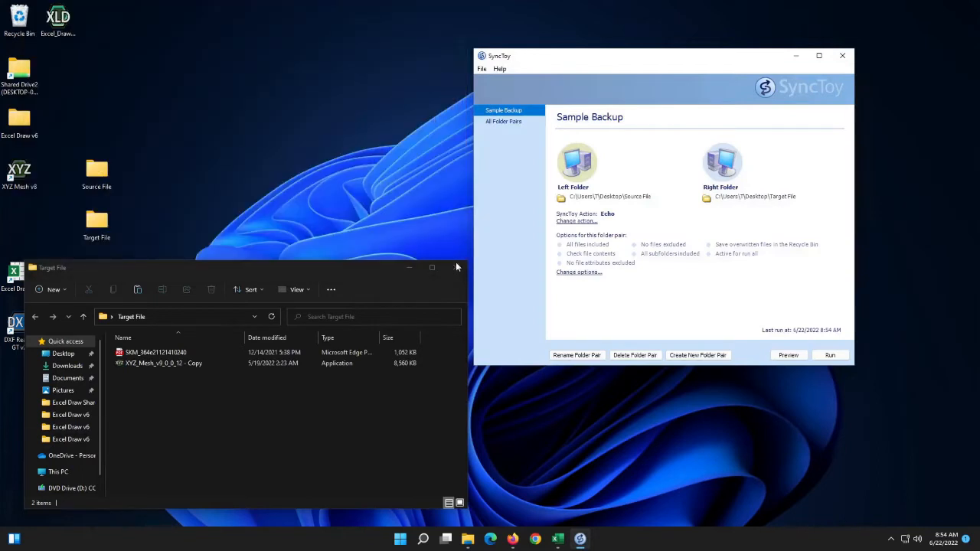
{"action": "left_click", "coordinate": [456, 268]}
{"action": "double_click", "coordinate": [98, 174]}
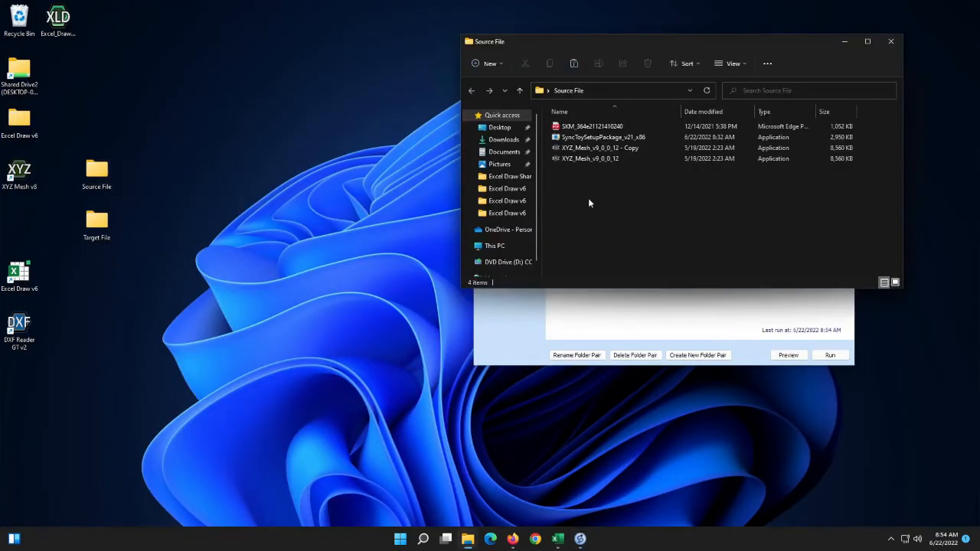
Duplicate all four files within the Source File folder.
{"action": "key", "text": "ctrl+a"}
{"action": "right_click", "coordinate": [637, 146]}
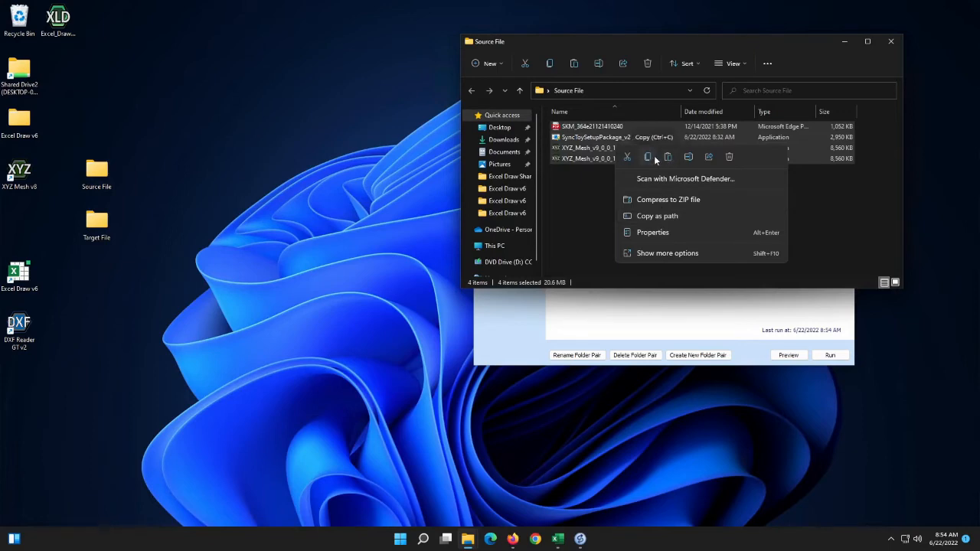
{"action": "left_click", "coordinate": [654, 158]}
{"action": "right_click", "coordinate": [628, 189]}
{"action": "left_click", "coordinate": [641, 199]}
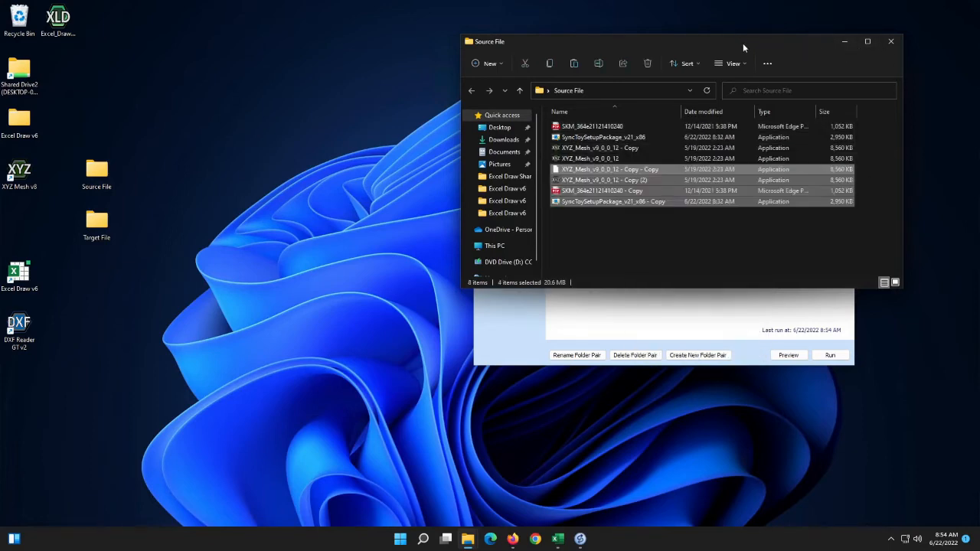
Open the desktop's Target File folder, arrange its window below the Source File window, and close SyncToy.
{"action": "left_click_drag", "start_coordinate": [742, 42], "coordinate": [476, 48]}
{"action": "double_click", "coordinate": [96, 222]}
{"action": "left_click_drag", "start_coordinate": [357, 50], "coordinate": [191, 282]}
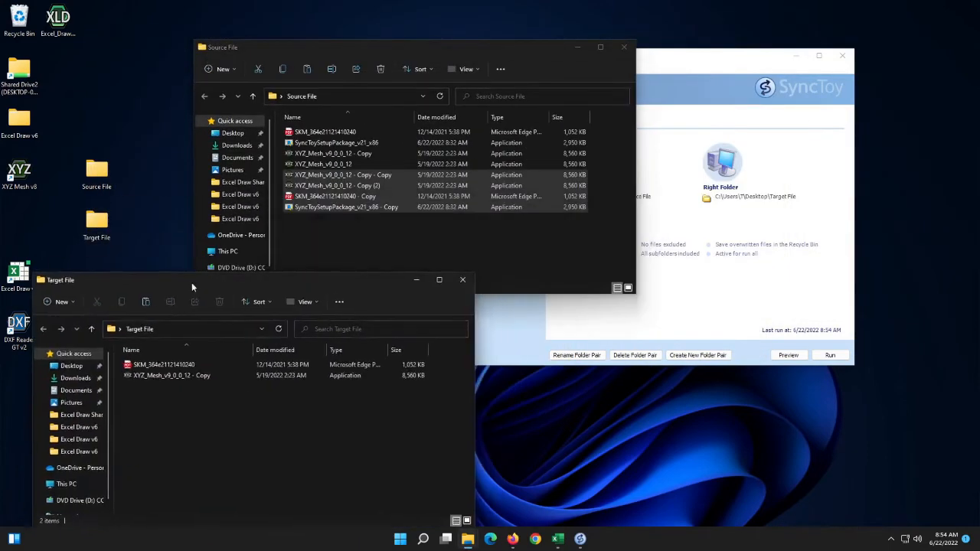
{"action": "left_click_drag", "start_coordinate": [483, 43], "coordinate": [374, 25]}
{"action": "left_click", "coordinate": [843, 57]}
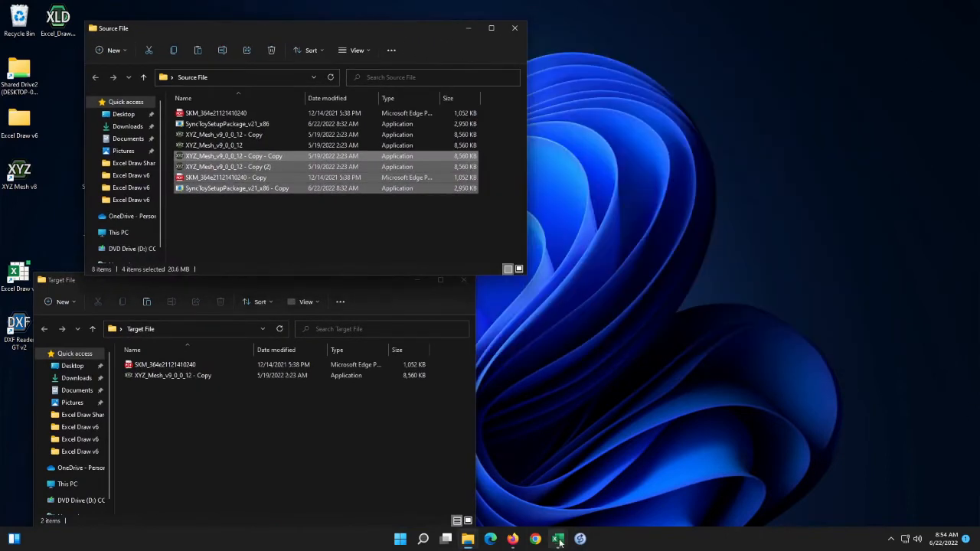
Reopen SyncToy, run the Sample Backup folder pair, and close the results.
{"action": "left_click", "coordinate": [579, 539]}
{"action": "left_click", "coordinate": [606, 394]}
{"action": "left_click_drag", "start_coordinate": [385, 86], "coordinate": [709, 94]}
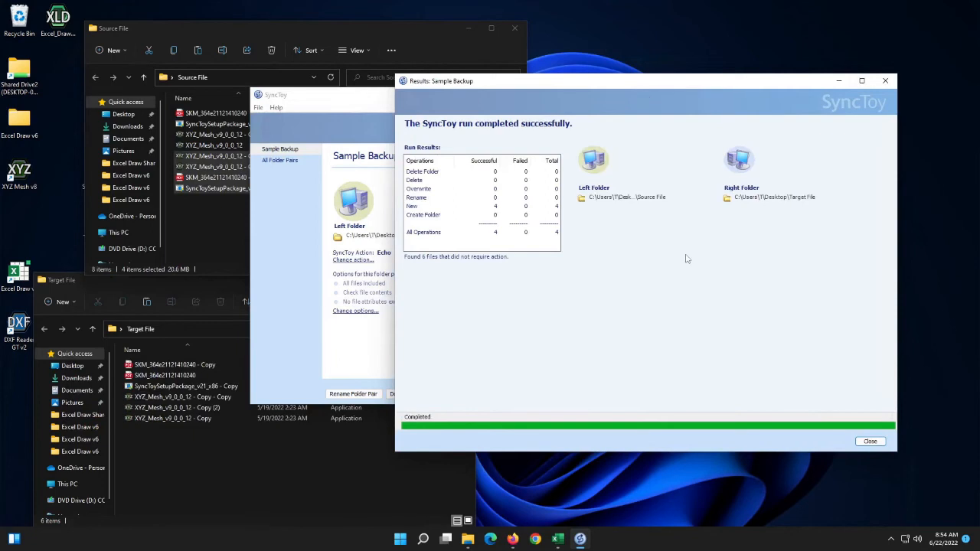
{"action": "left_click", "coordinate": [885, 82]}
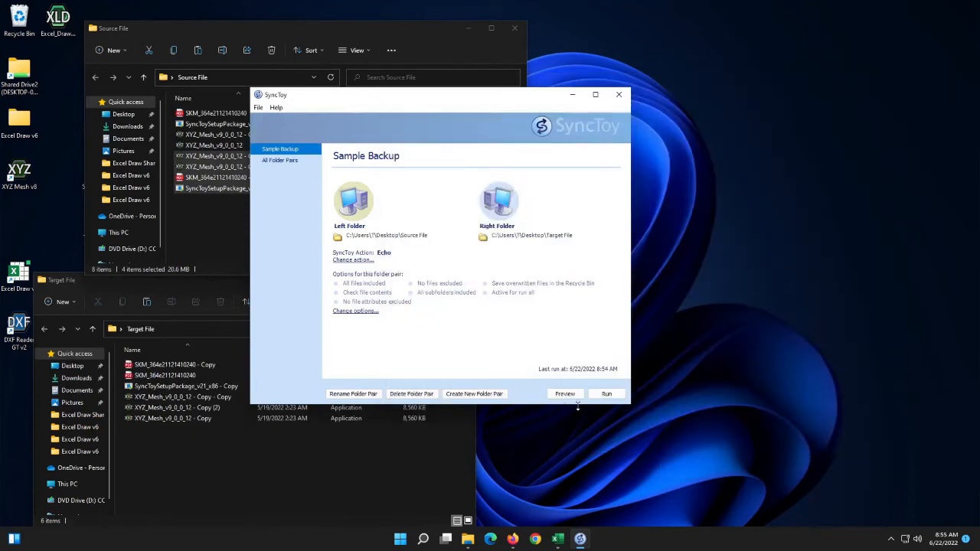
Change the Sample Backup action to Synchronize, run the pair, and move the results window clear of the folder windows.
{"action": "left_click", "coordinate": [354, 261]}
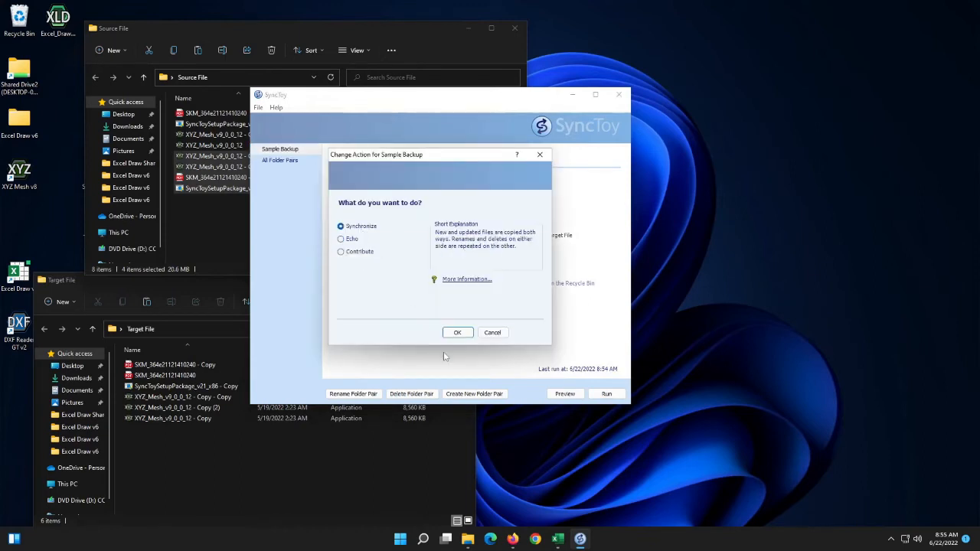
{"action": "left_click", "coordinate": [457, 332]}
{"action": "left_click", "coordinate": [606, 394]}
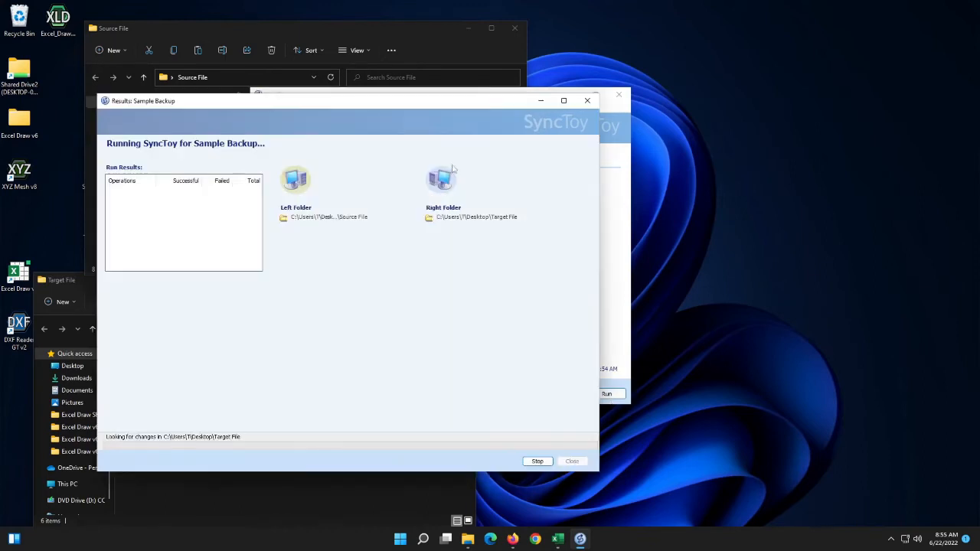
{"action": "left_click_drag", "start_coordinate": [338, 104], "coordinate": [687, 109]}
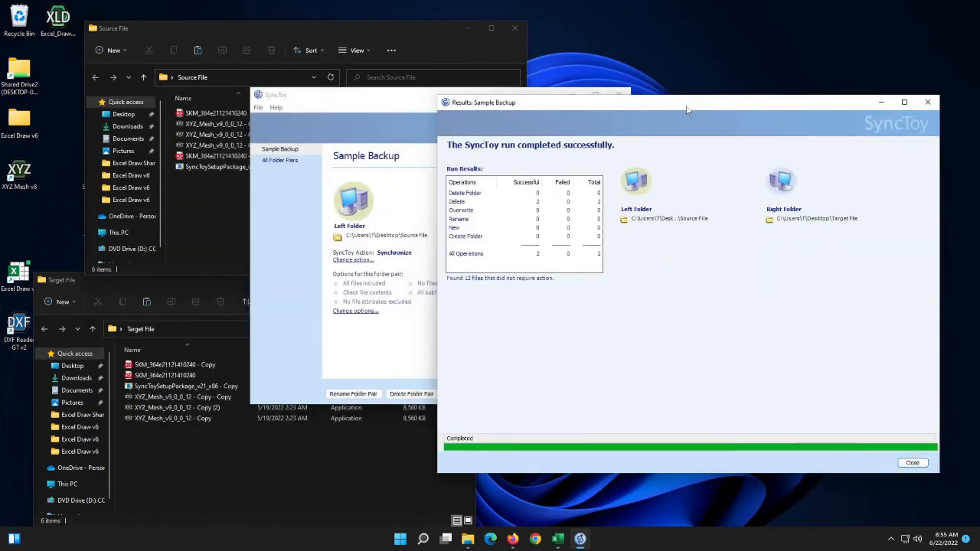
Close the results, move the SyncToy window off the two folder windows, and close SyncToy.
{"action": "left_click", "coordinate": [406, 96]}
{"action": "left_click", "coordinate": [928, 102]}
{"action": "left_click_drag", "start_coordinate": [512, 100], "coordinate": [794, 88]}
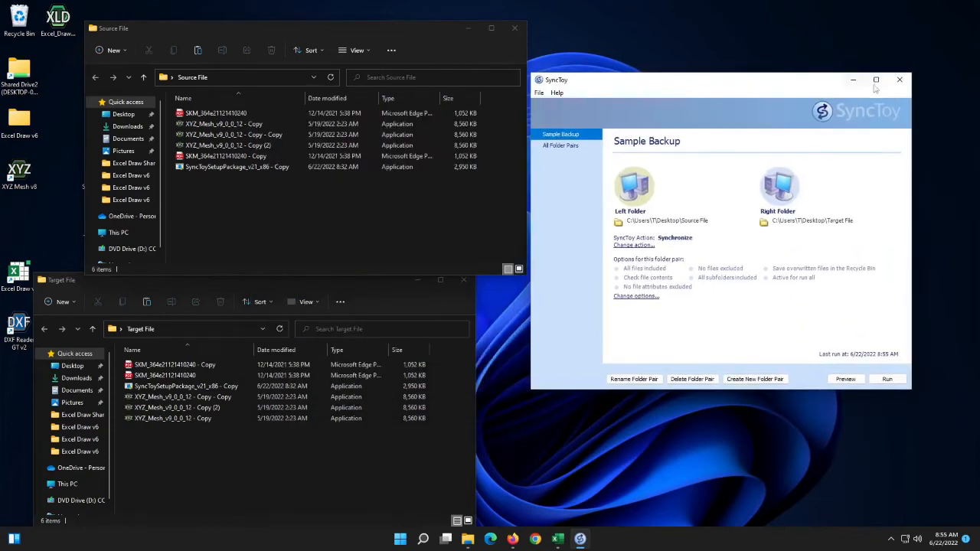
{"action": "left_click", "coordinate": [900, 82]}
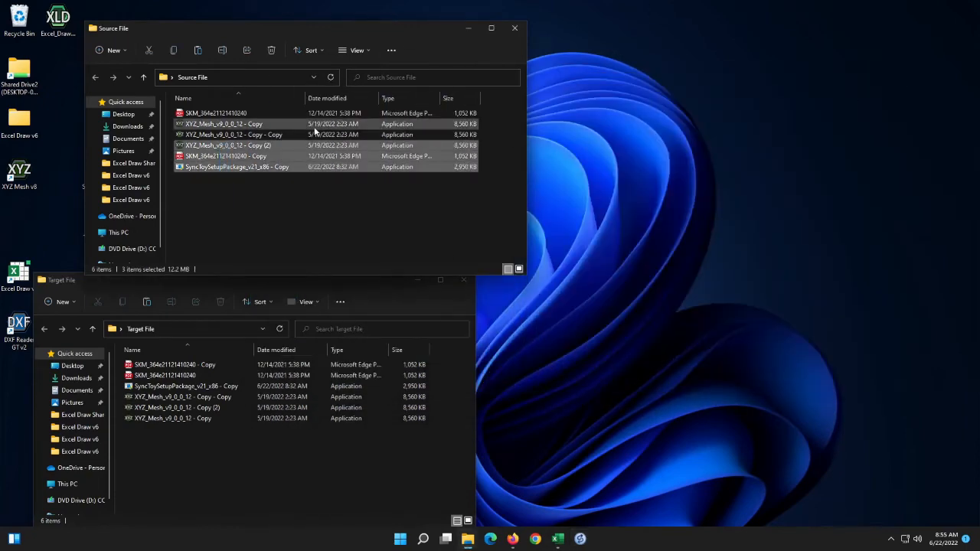
Delete the last three files in Source File, run Sample Backup with Synchronize from SyncToy, and bring the Target File window forward.
{"action": "left_click", "coordinate": [579, 538]}
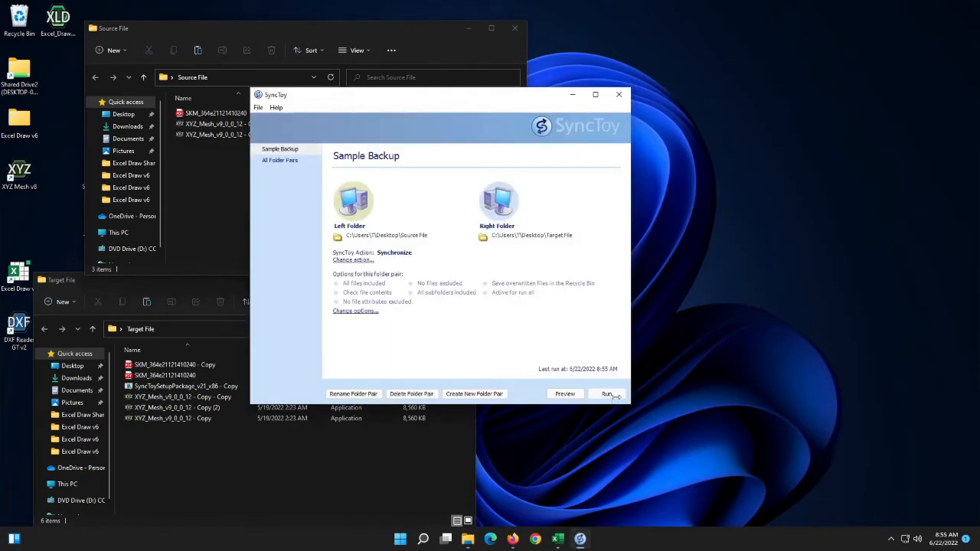
{"action": "left_click", "coordinate": [606, 394]}
{"action": "left_click", "coordinate": [198, 423]}
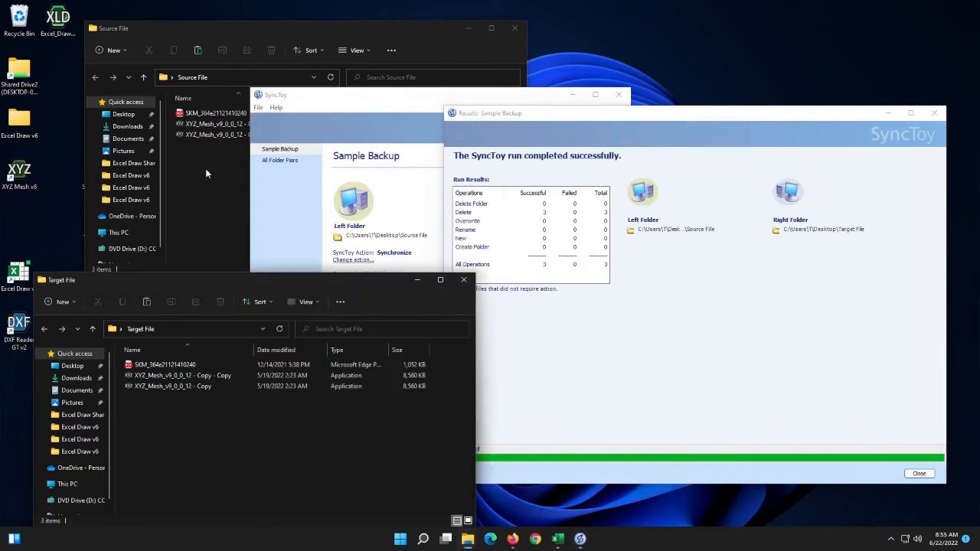
Duplicate all files within the Source File folder, return to SyncToy and close the results window.
{"action": "left_click", "coordinate": [205, 168]}
{"action": "key", "text": "ctrl+a"}
{"action": "left_click", "coordinate": [580, 538]}
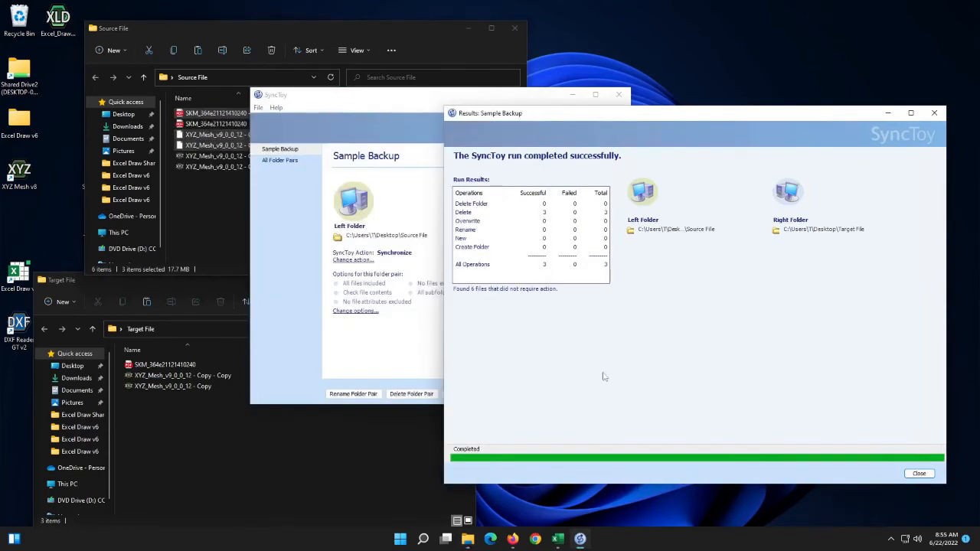
{"action": "left_click", "coordinate": [919, 473]}
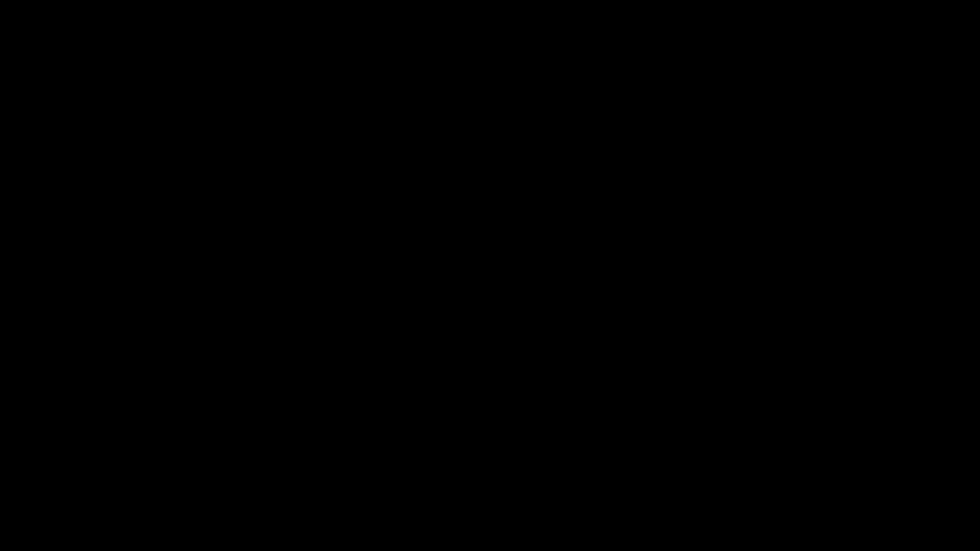